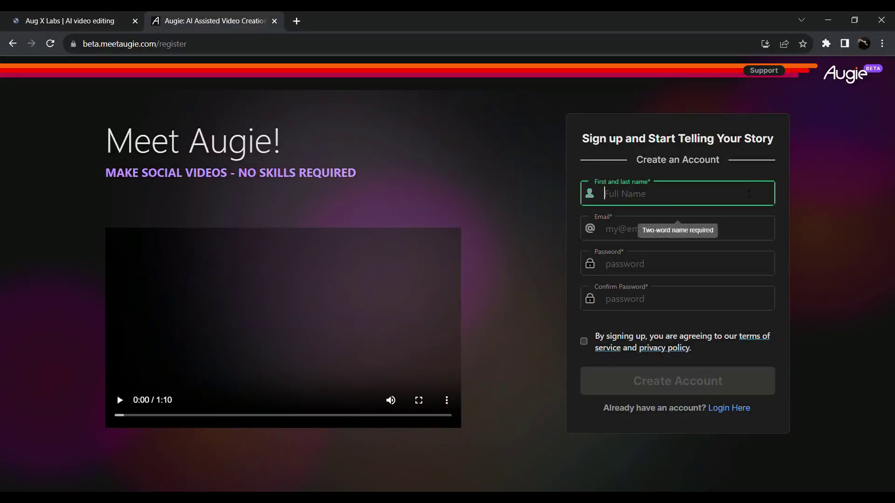
Complete the Create an Account form and reach the My Library dashboard.
type("s")
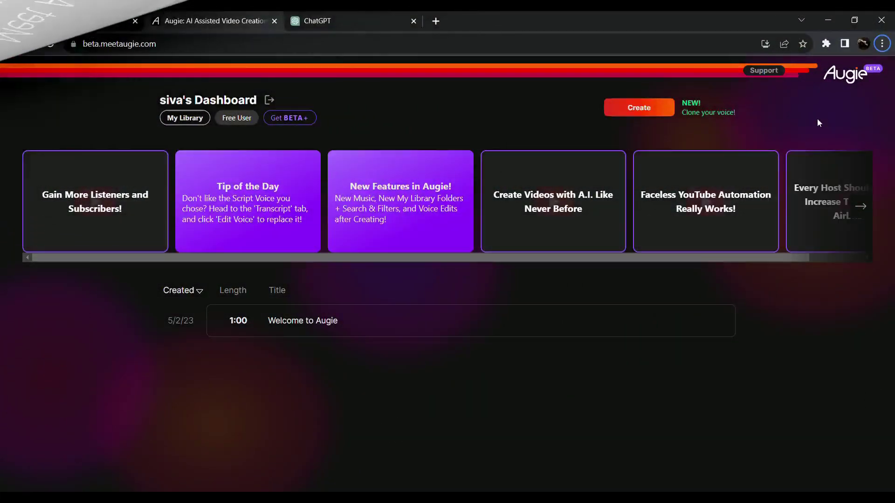
Start a new video from the 'I have a script that I want to turn into a video' option.
left_click(635, 106)
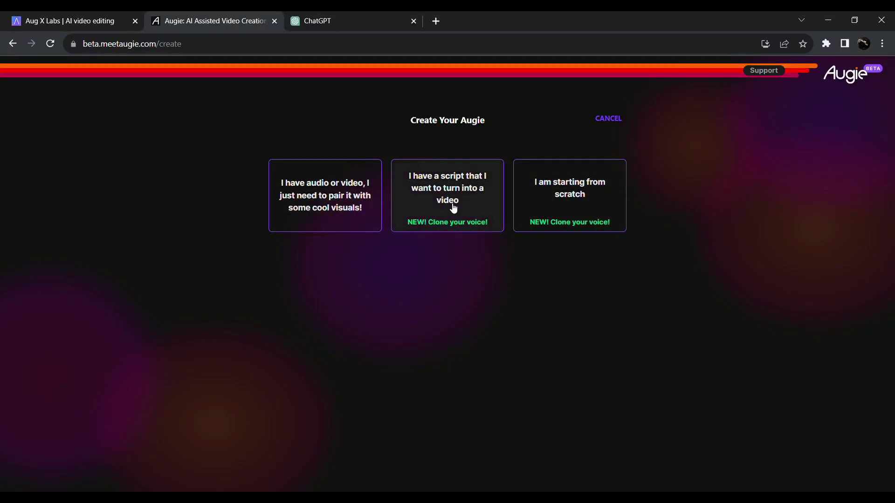
left_click(437, 187)
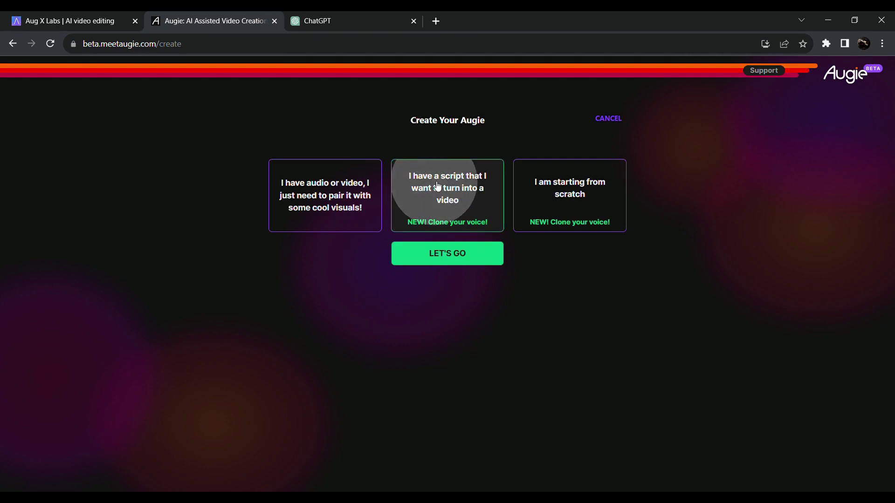
left_click(443, 262)
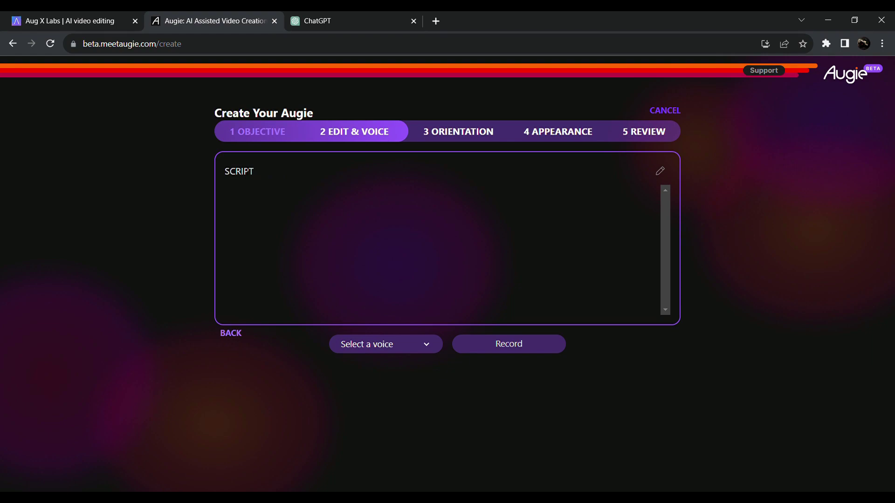
Paste the ChatGPT paragraph about why people love rain into the script box.
double_click(245, 171)
left_click(429, 208)
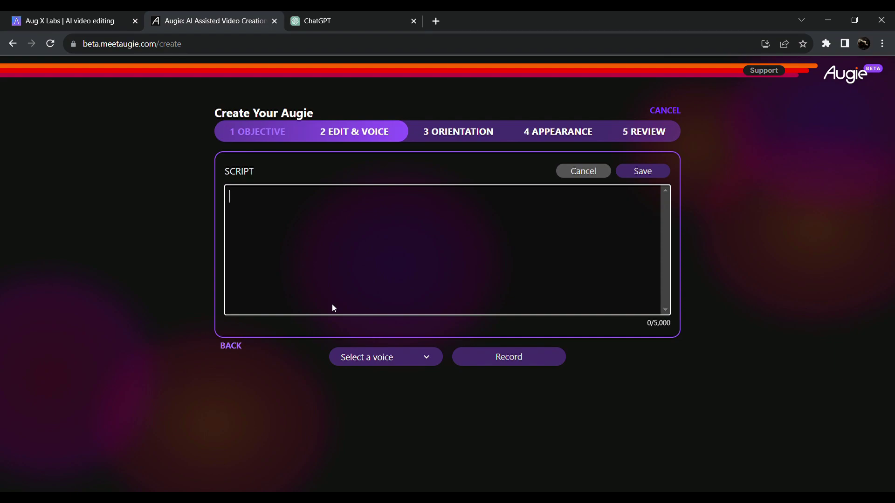
type("People find solace and delight in rain and the rainy season for its ability to create a cozy and comforting ambiance, offering respite from sweltering heat, renewing the beauty of nature, and evoking nostalgic memories of carefree childhood moments spent splashing in puddles and listening to the soothing rhythm of raindrops on windowsills.")
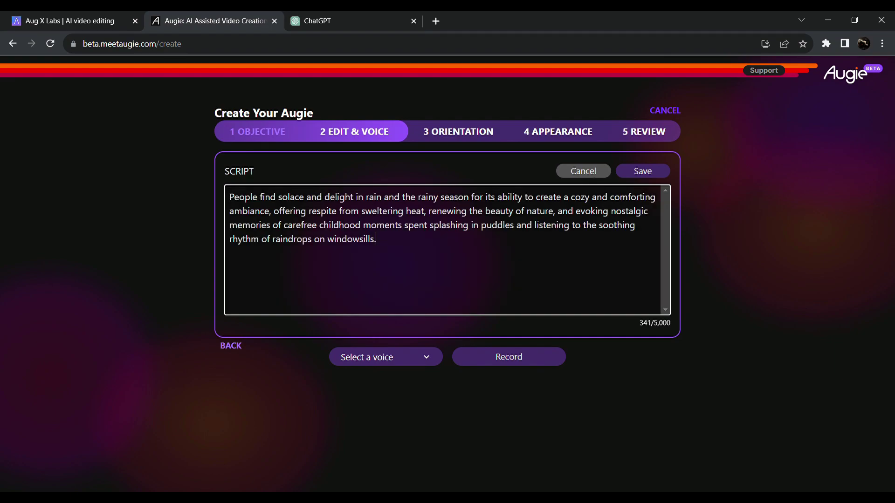
left_click(382, 13)
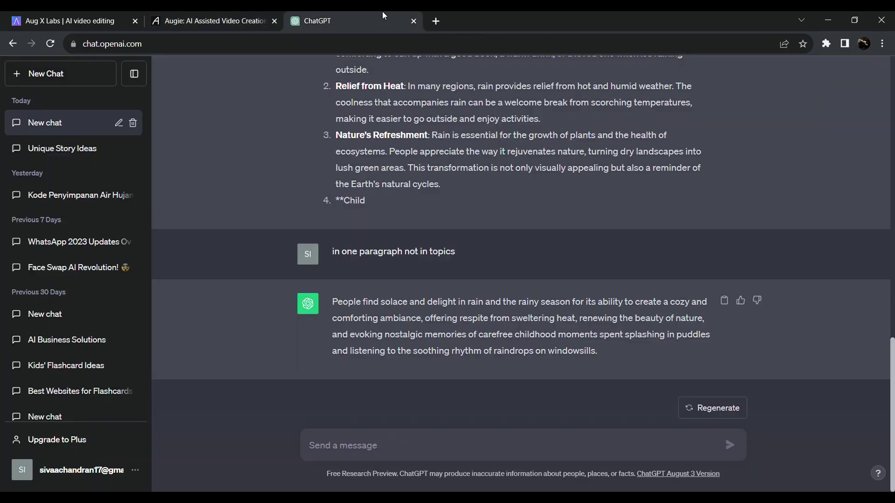
Review the earlier rain prompts in the ChatGPT chat, then return to the Augie script editor.
left_click_drag(892, 402, 892, 255)
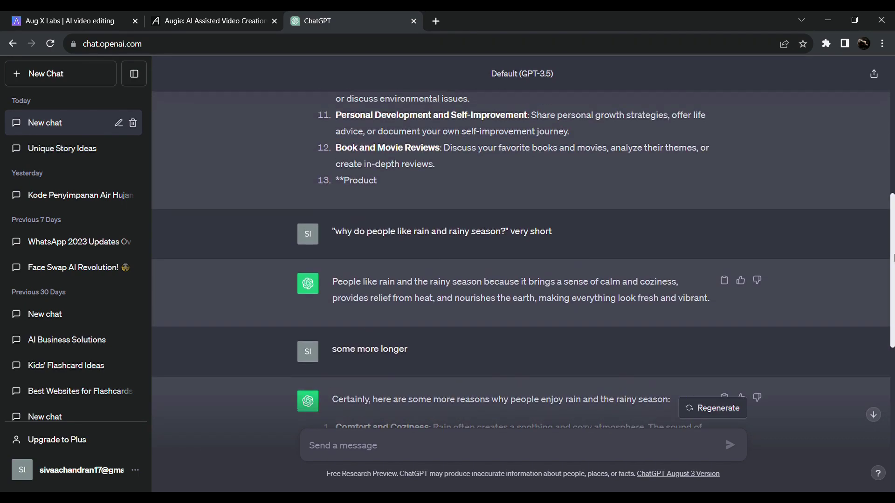
left_click_drag(363, 228, 332, 232)
left_click(498, 311)
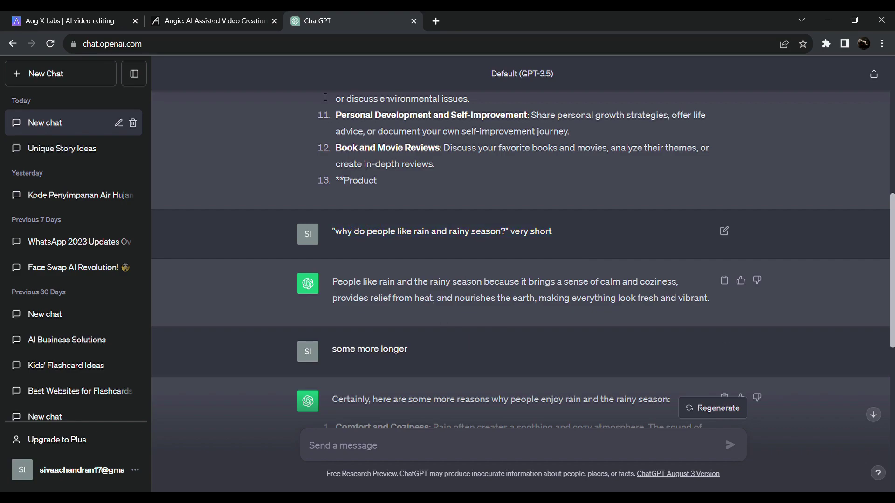
left_click(212, 21)
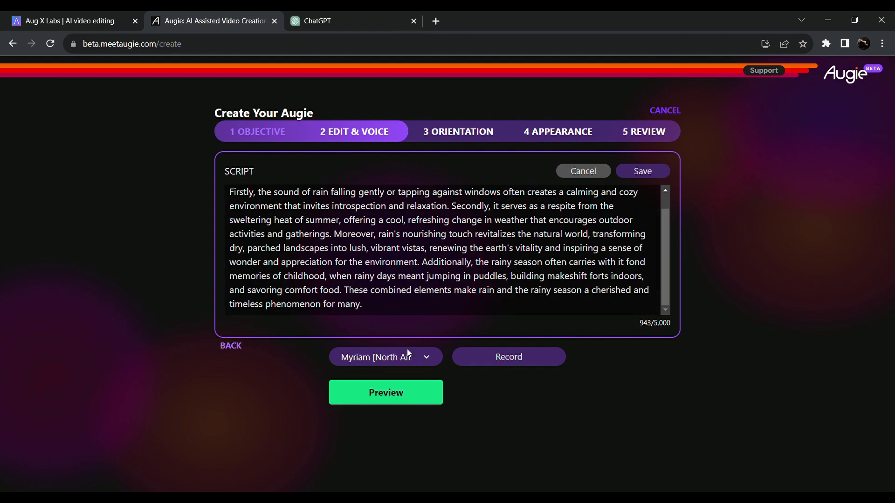
Preview the 0:58 narration and accept it to reach the Orientation step.
left_click(416, 397)
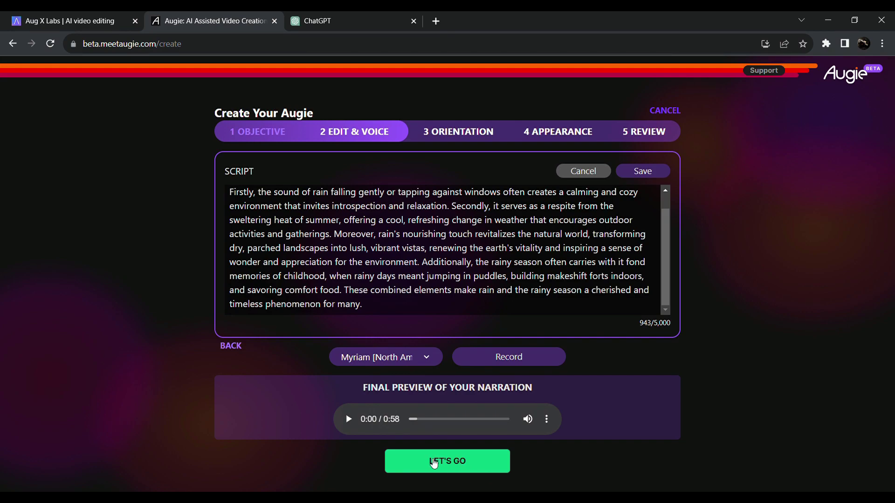
left_click(450, 461)
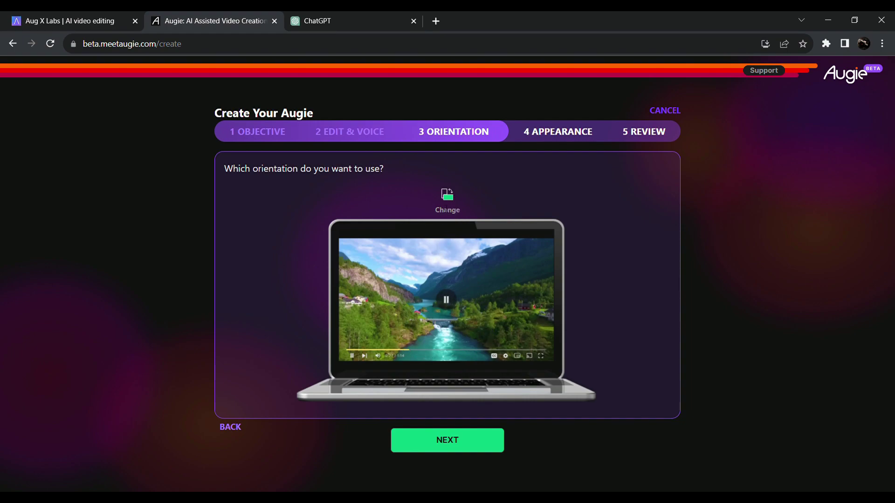
Compare portrait and landscape layouts, keep landscape, and continue to Appearance.
left_click(453, 205)
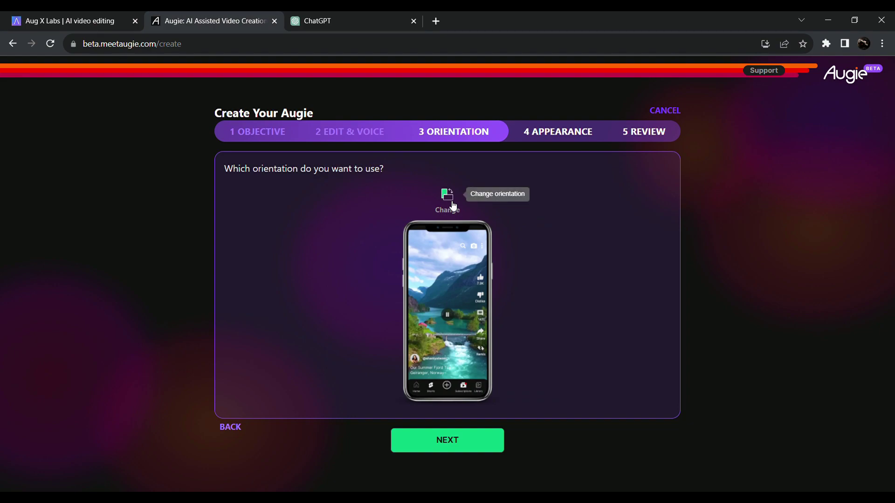
left_click(453, 205)
left_click(453, 205)
left_click(452, 205)
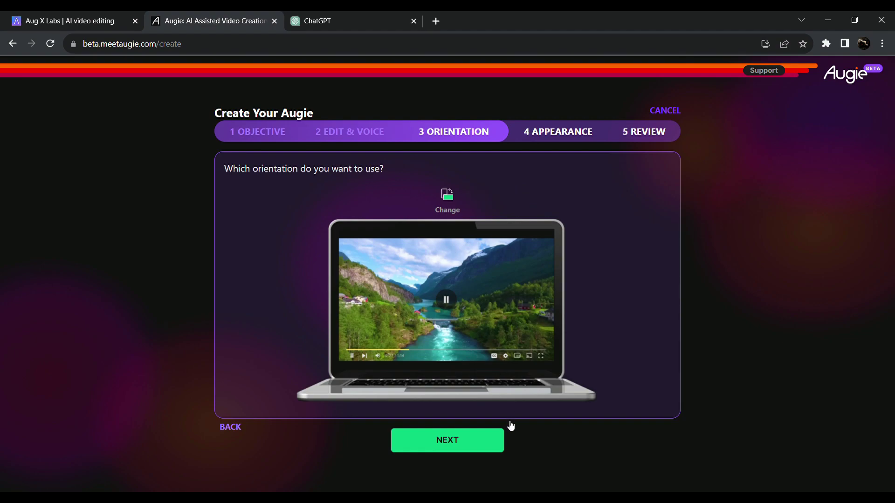
left_click(473, 440)
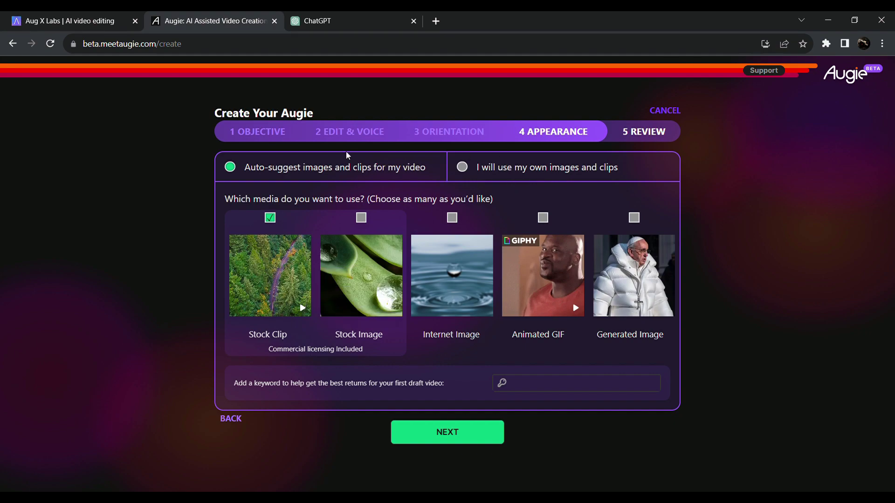
Keep auto-suggested stock clips with keywords rain, weather, rainbow, mist, cool, chill, heavy weather, relax climate.
left_click(462, 169)
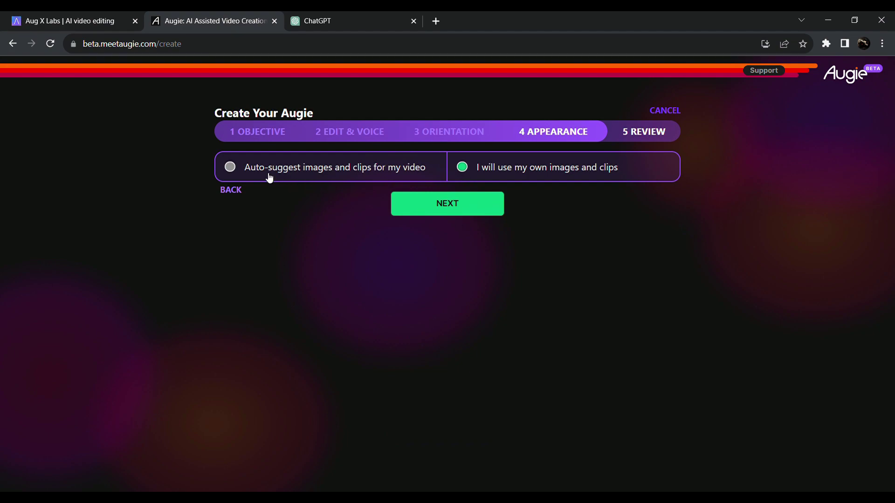
left_click(230, 167)
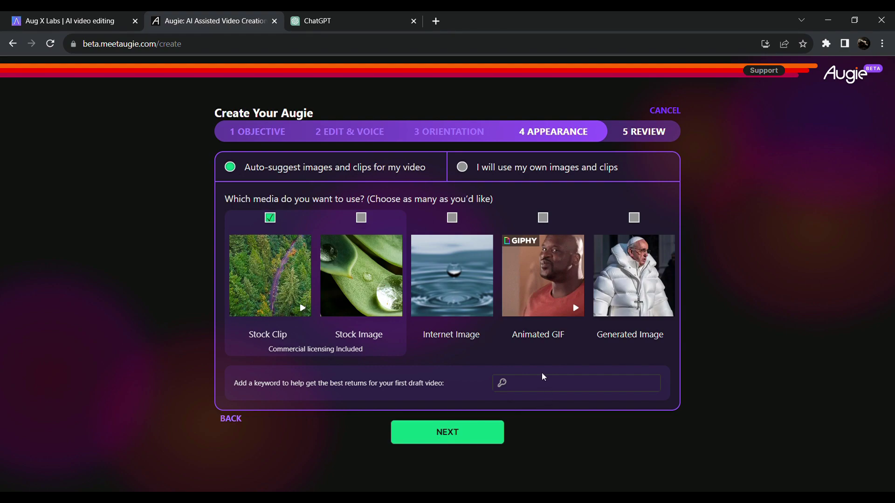
left_click(547, 385)
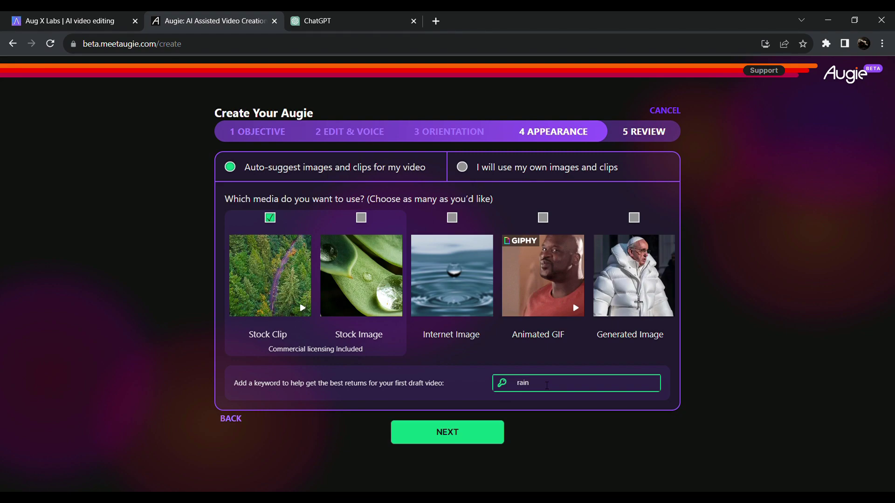
type("rain, weather, rainbow, mis")
type("t, cool, chill")
type(", haavy weather, pleasent")
key("ctrl+BackSpace")
type("relax climate")
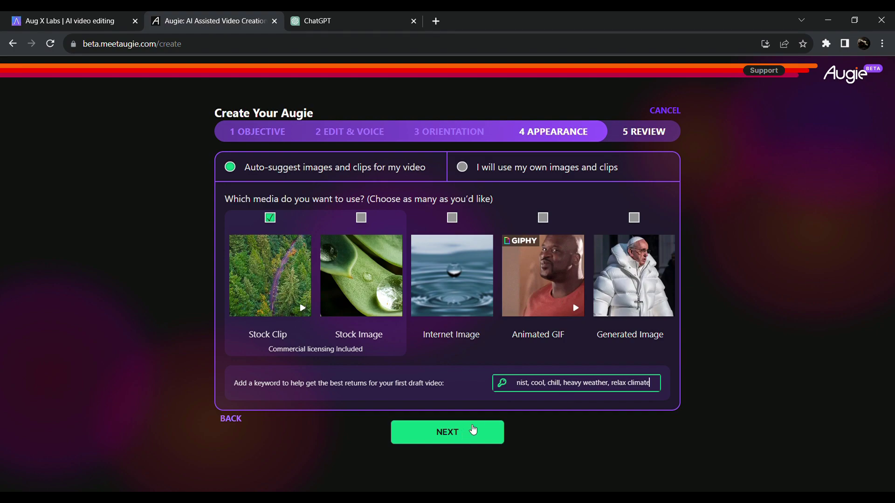
left_click(472, 437)
left_click(471, 437)
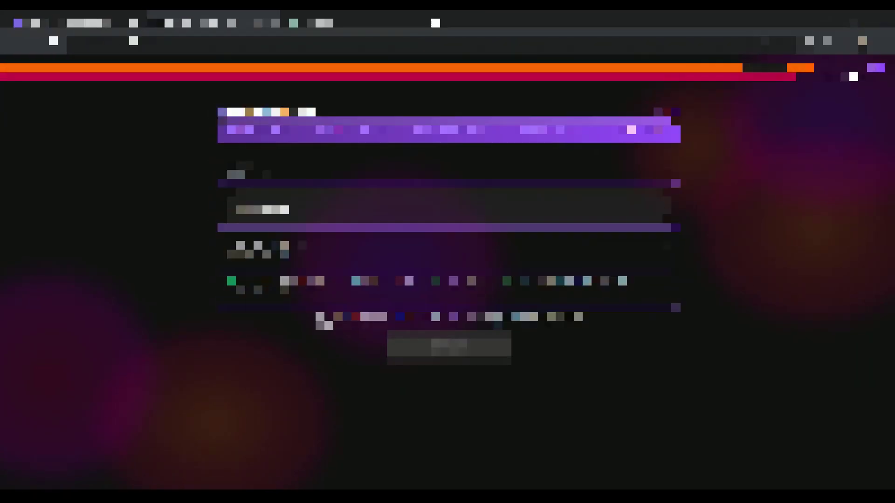
Confirm the audio has been listened to and create the video.
left_click(321, 316)
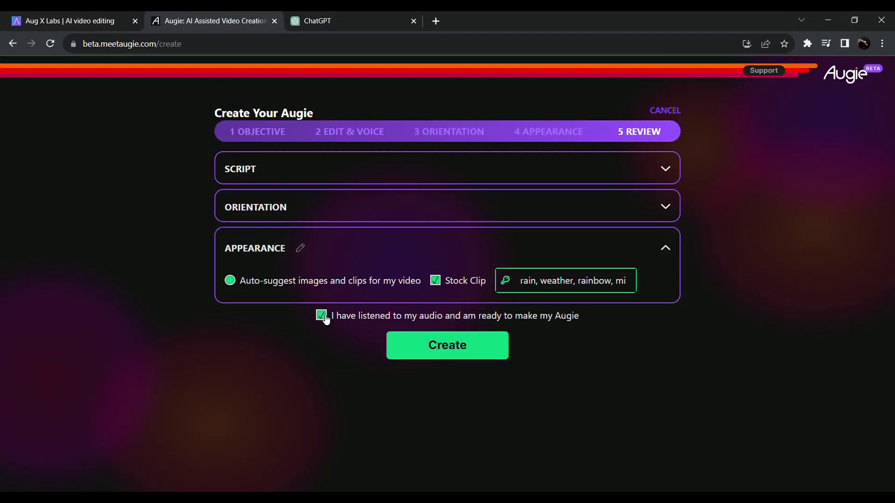
left_click(427, 358)
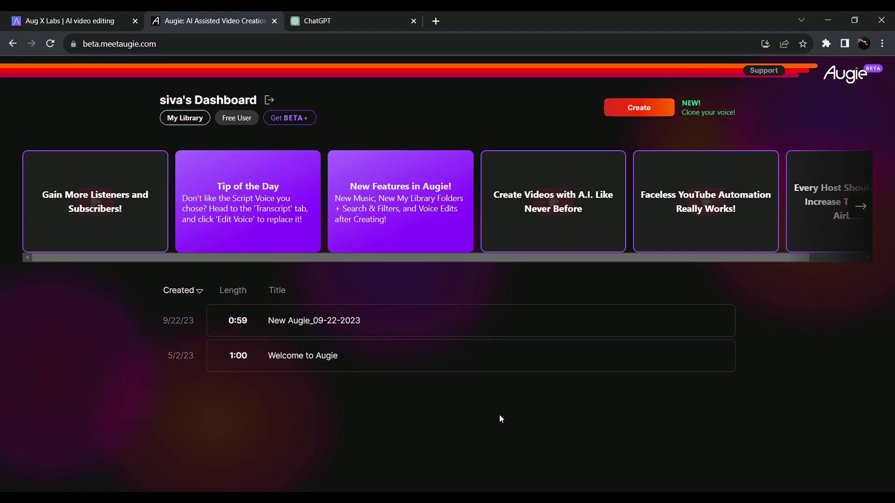
Open New Augie_09-22-2023 in the editor, play it, and show its transcript.
left_click(312, 328)
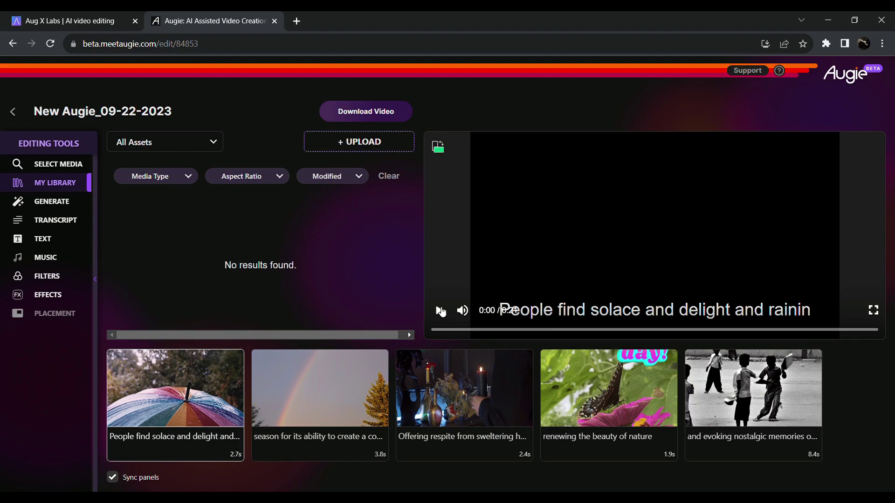
left_click(440, 312)
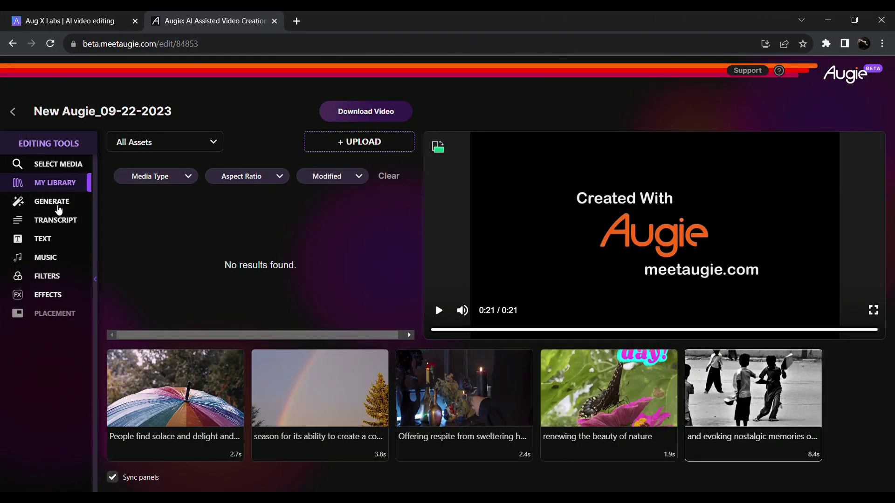
left_click(64, 223)
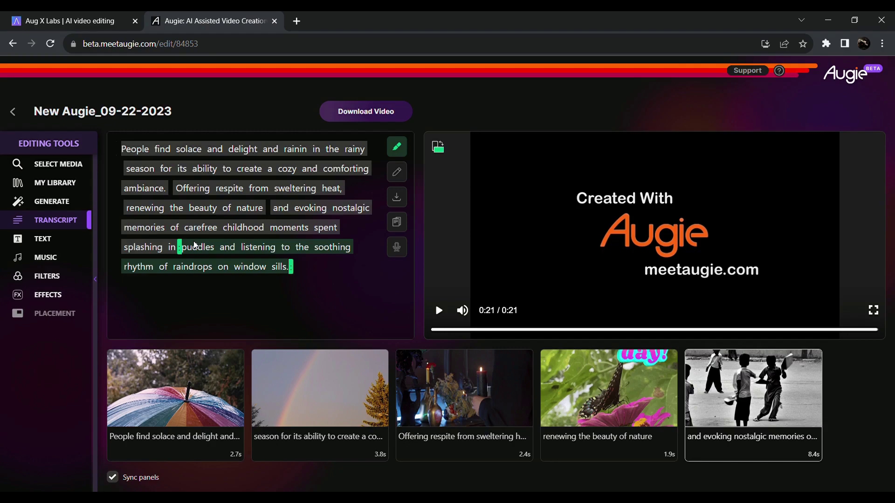
Adjust transcript clip splits at 'listening' and 'and', then play from 0:06 to the fourth scene.
left_click(243, 248)
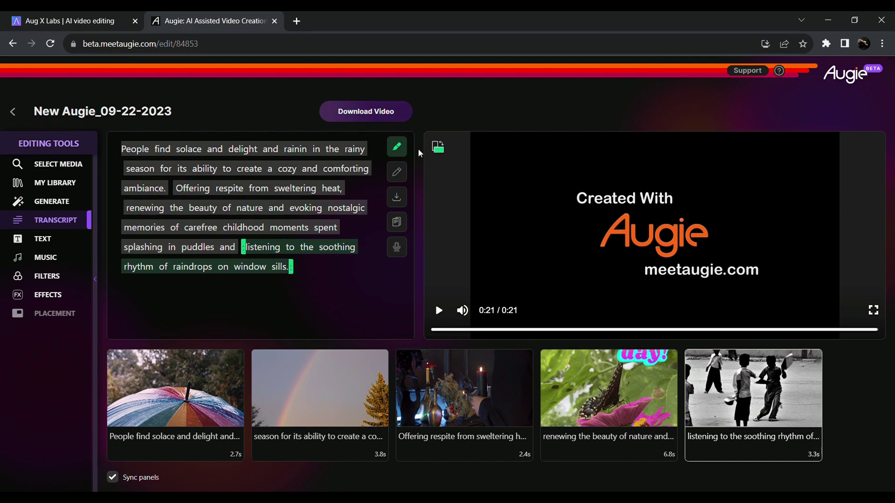
left_click(242, 241)
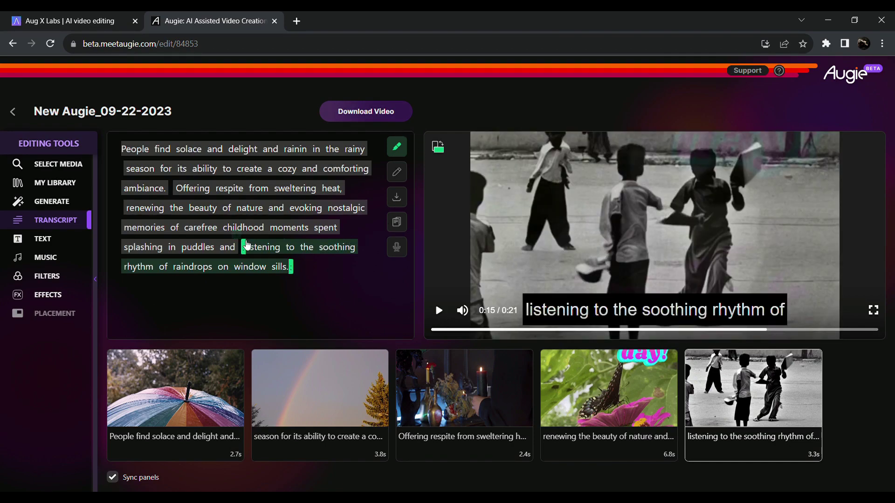
mouse_move(242, 244)
left_click(239, 240)
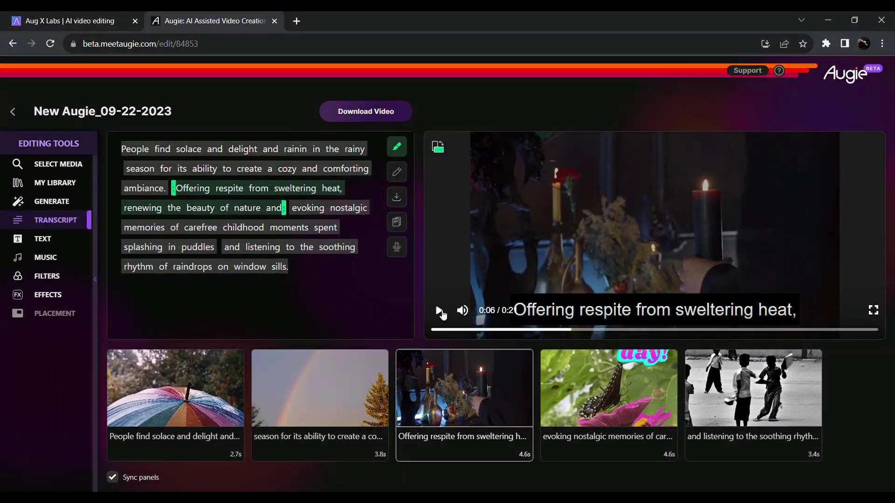
left_click(439, 311)
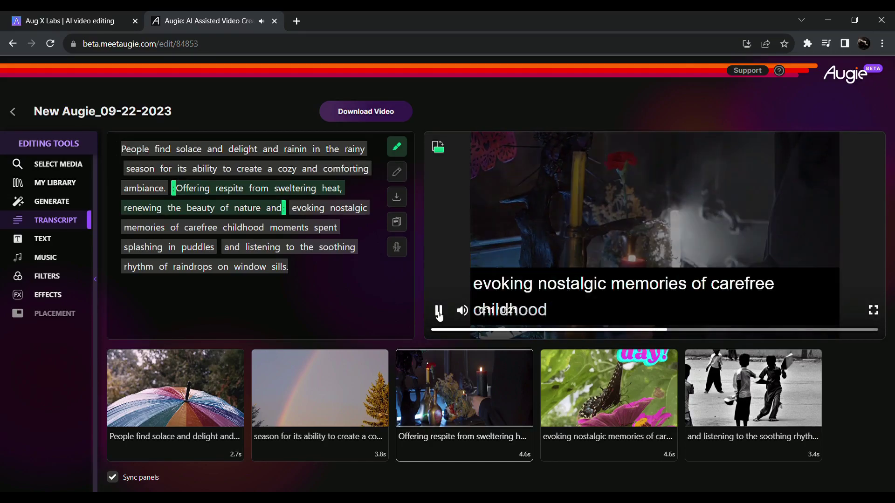
left_click(439, 310)
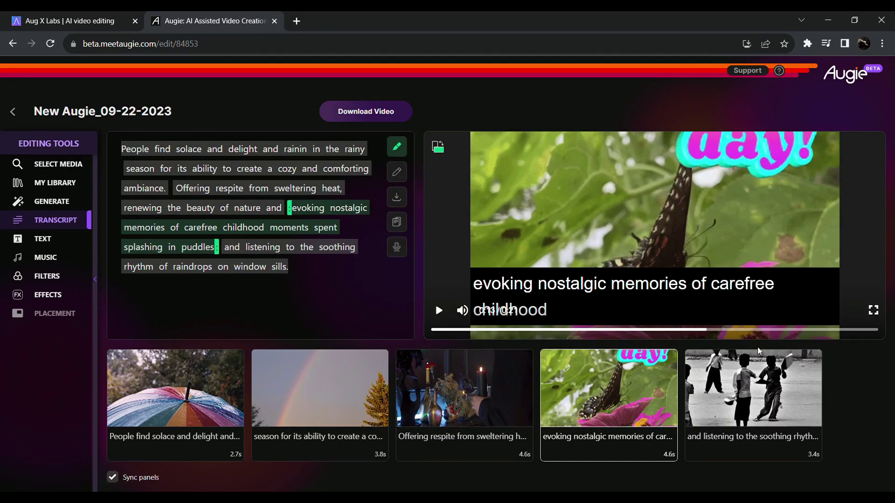
Swap the nostalgic-memories shot for a beach stock clip, then select the final soothing-rhythm shot.
left_click(62, 173)
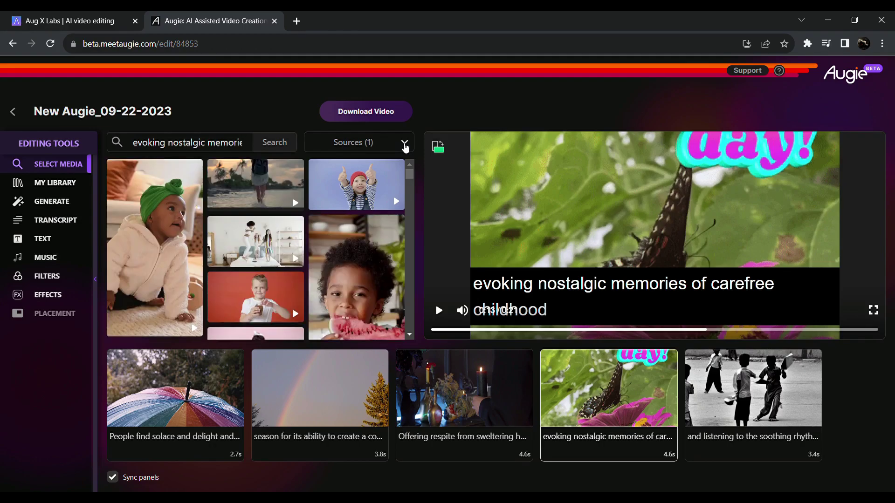
left_click(405, 148)
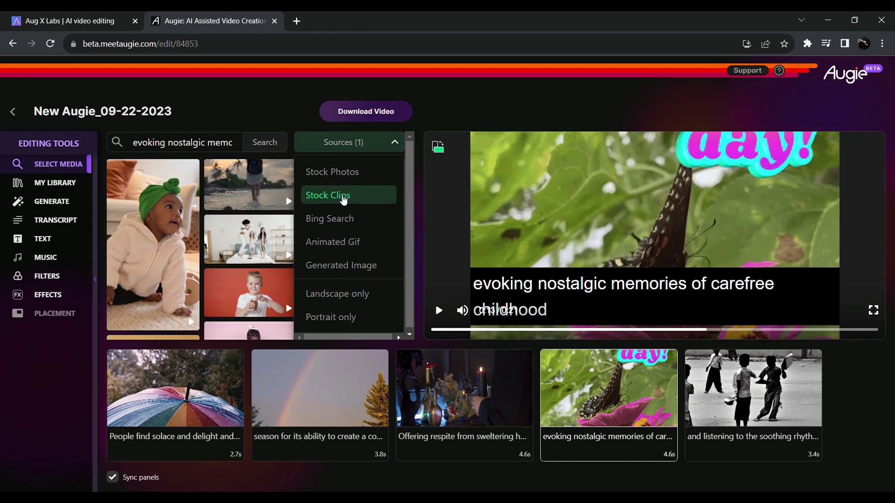
left_click(418, 175)
left_click_drag(412, 173, 418, 151)
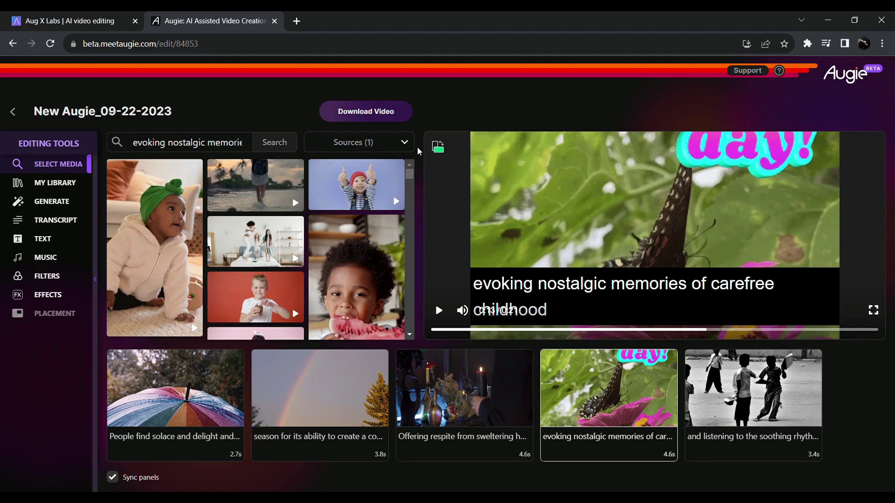
left_click(258, 178)
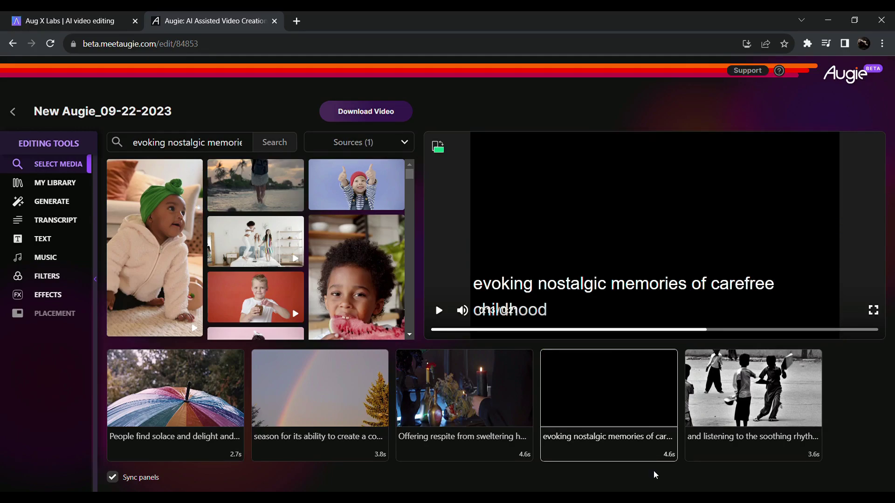
left_click(753, 393)
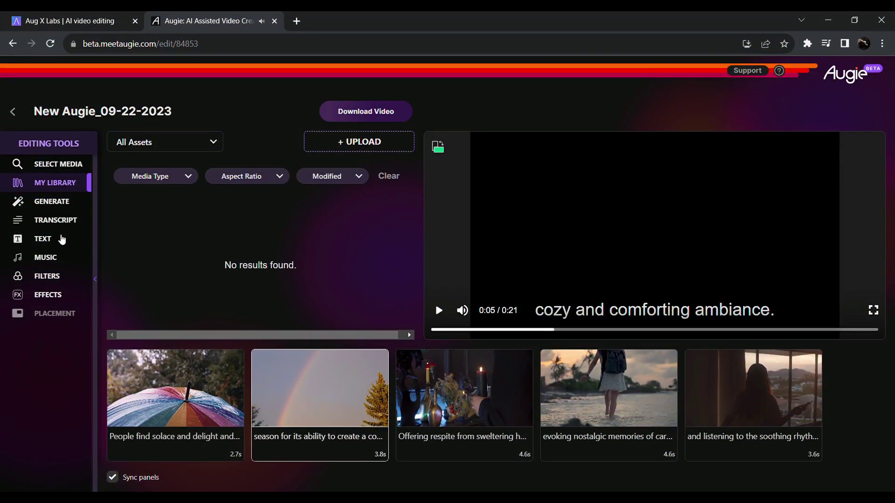
Make the captions size 12 in the Classic font instead of Arial.
left_click(62, 239)
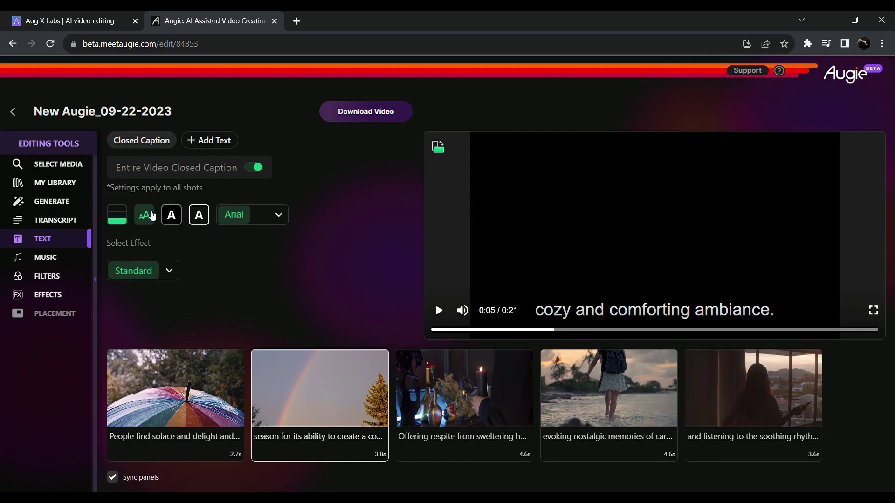
left_click(176, 219)
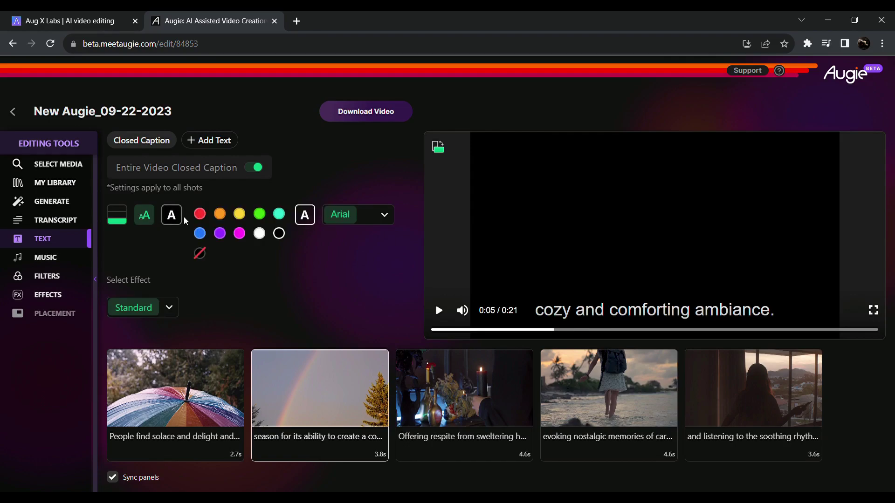
left_click(174, 223)
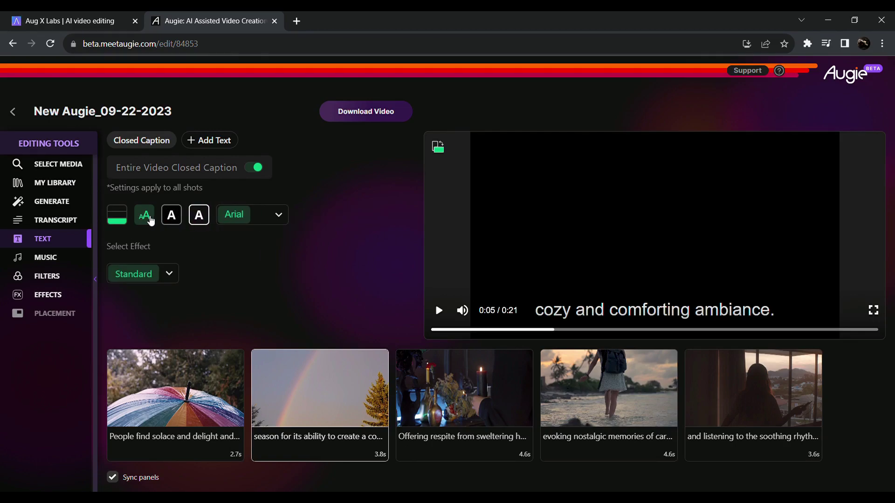
left_click(144, 215)
left_click(205, 220)
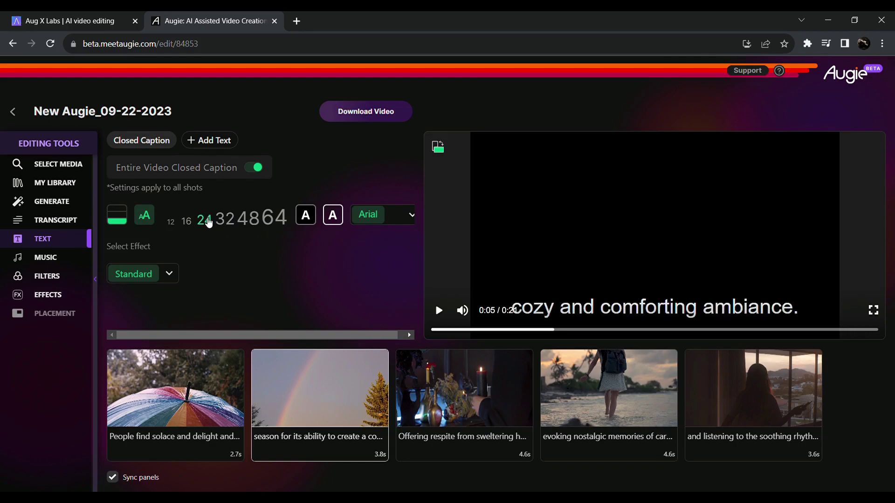
left_click(187, 221)
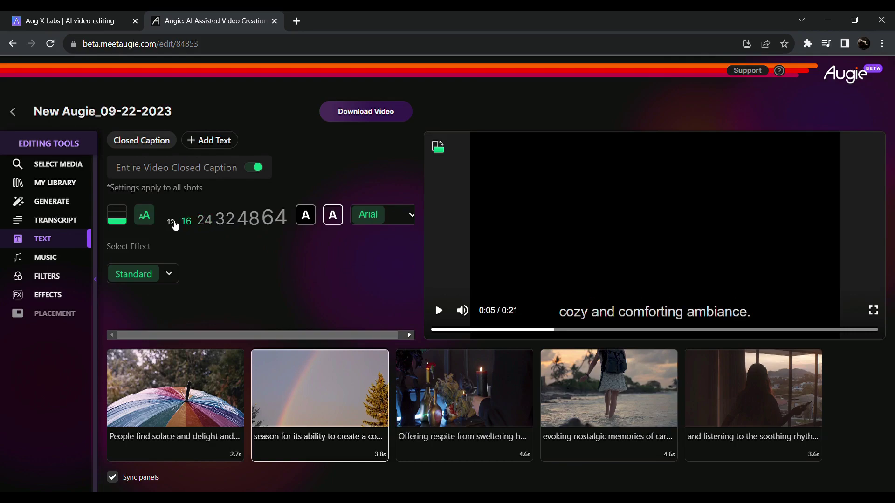
left_click(173, 224)
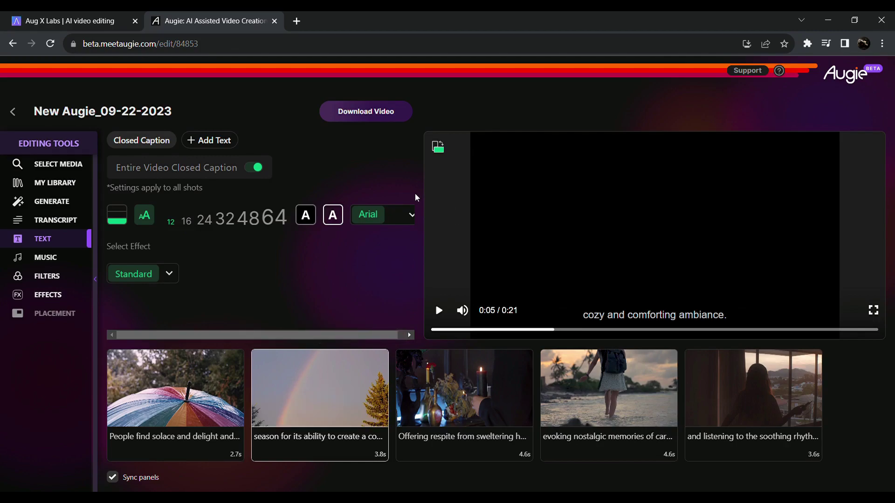
left_click(408, 224)
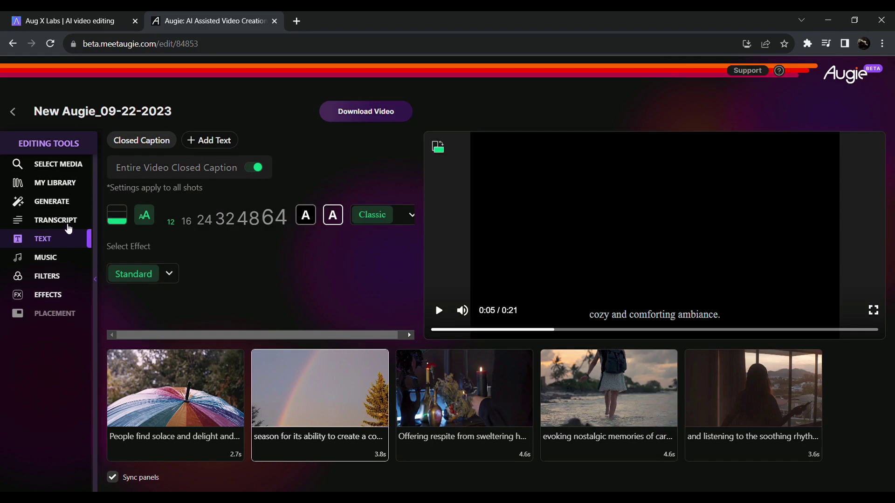
left_click(69, 265)
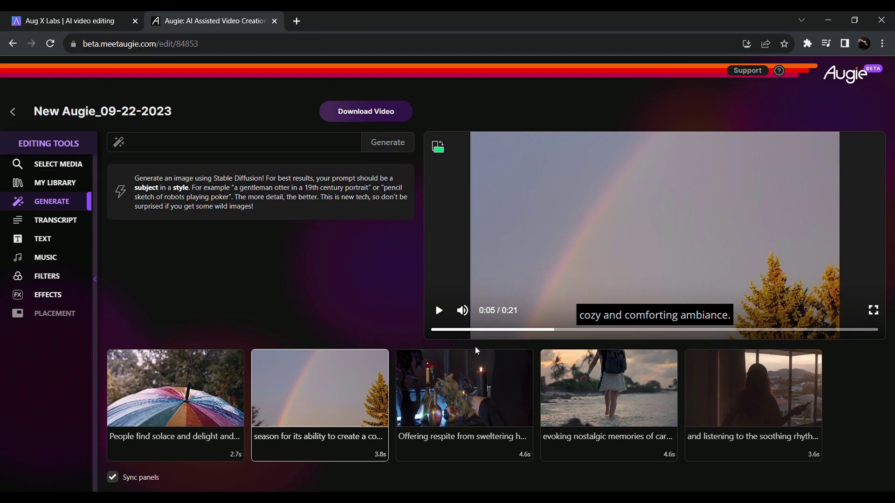
Play the edited video preview from the first scene.
left_click(433, 329)
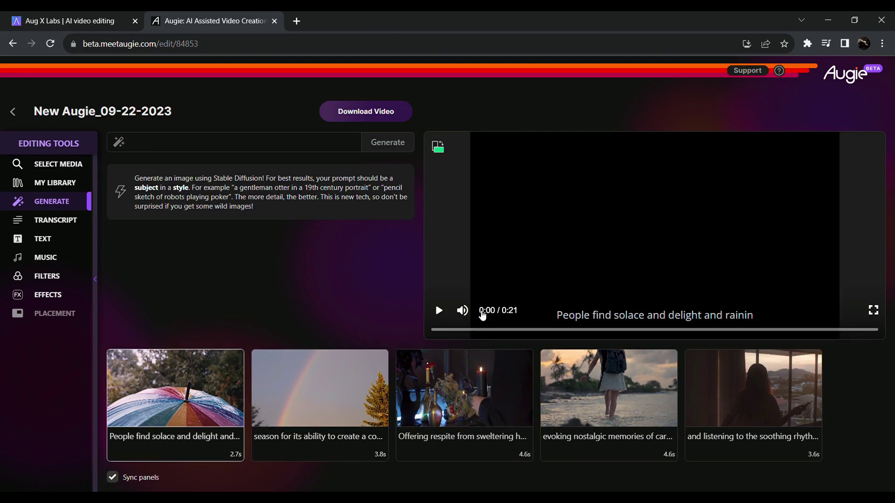
left_click(434, 311)
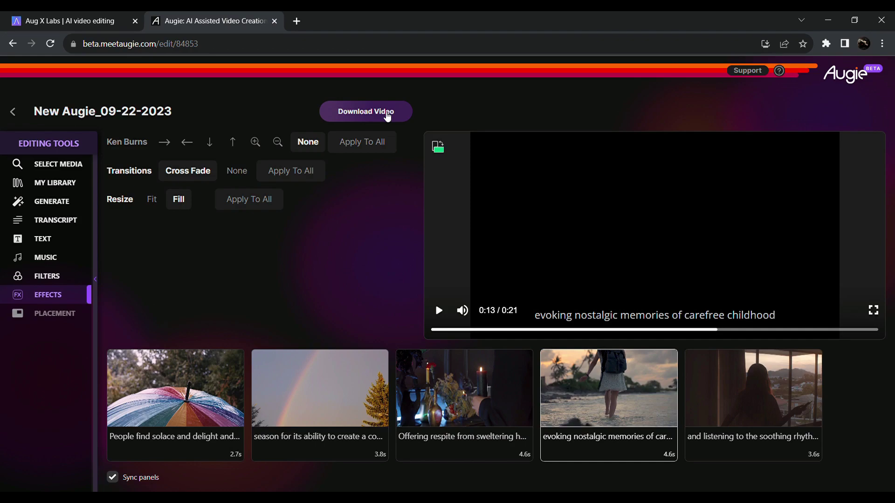
Start building the video download, then play the preview in portrait orientation from 0:00.
left_click(386, 116)
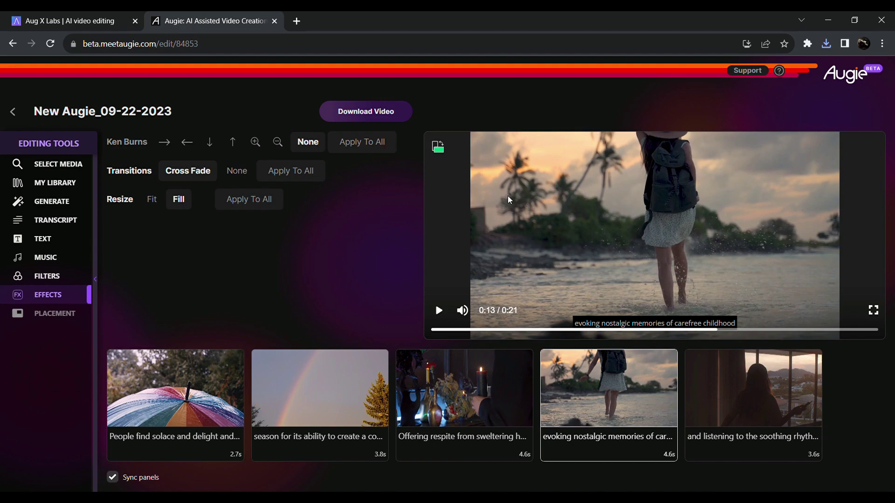
left_click(441, 148)
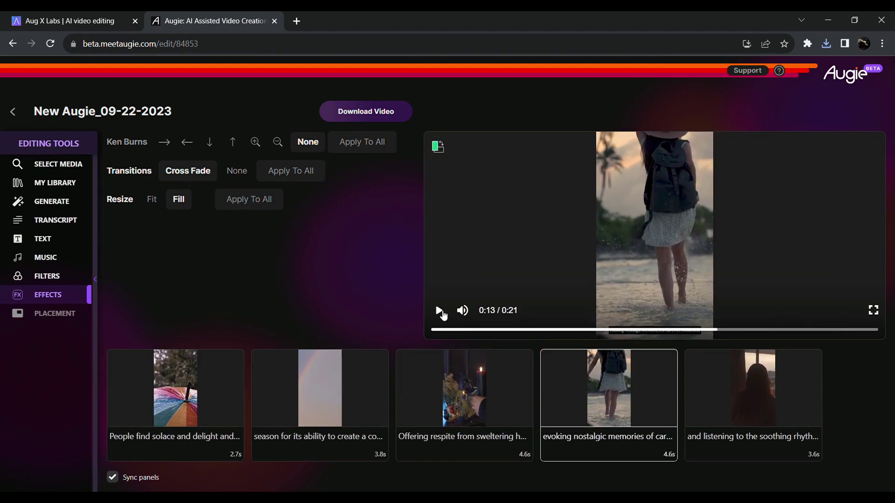
left_click(433, 330)
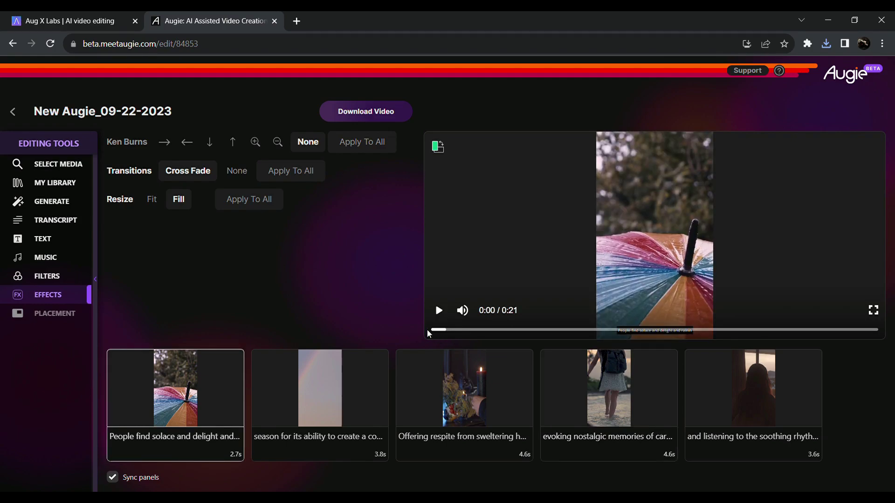
left_click(443, 309)
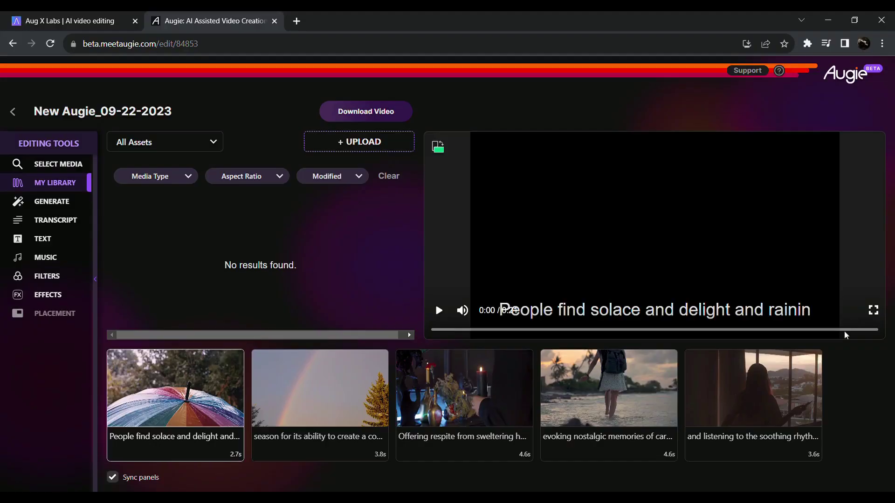
Replay the preview and skim ahead to a later caption.
left_click(440, 310)
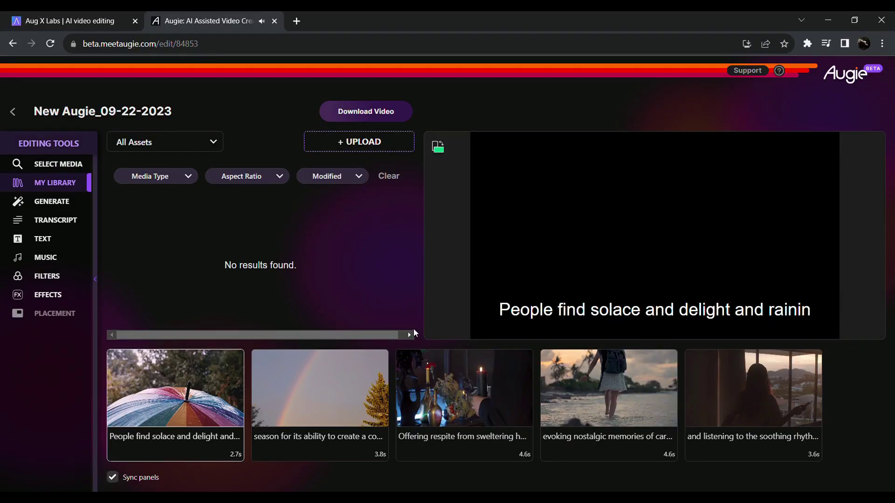
left_click_drag(525, 327, 442, 331)
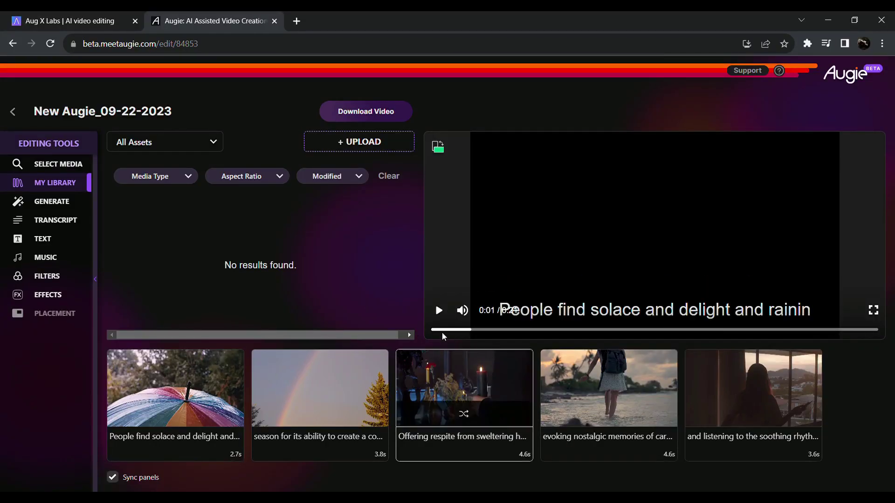
left_click(441, 311)
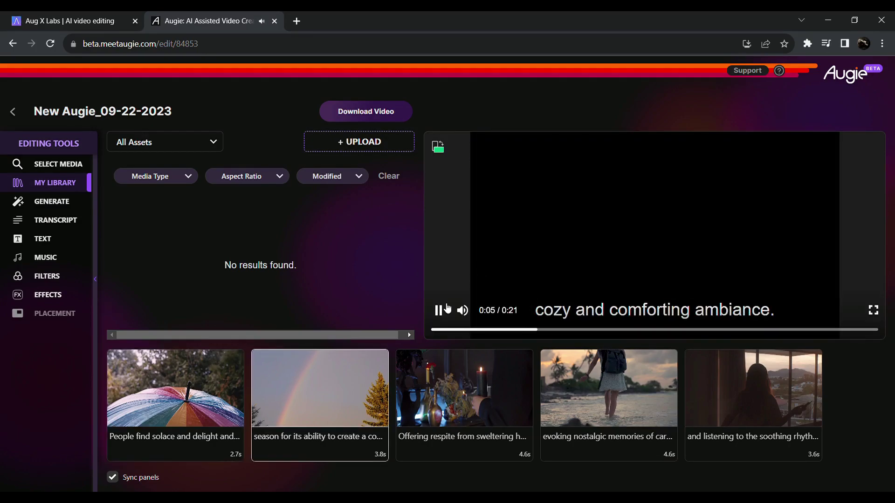
Set the captions back to size 12 in the Classic font.
left_click(59, 238)
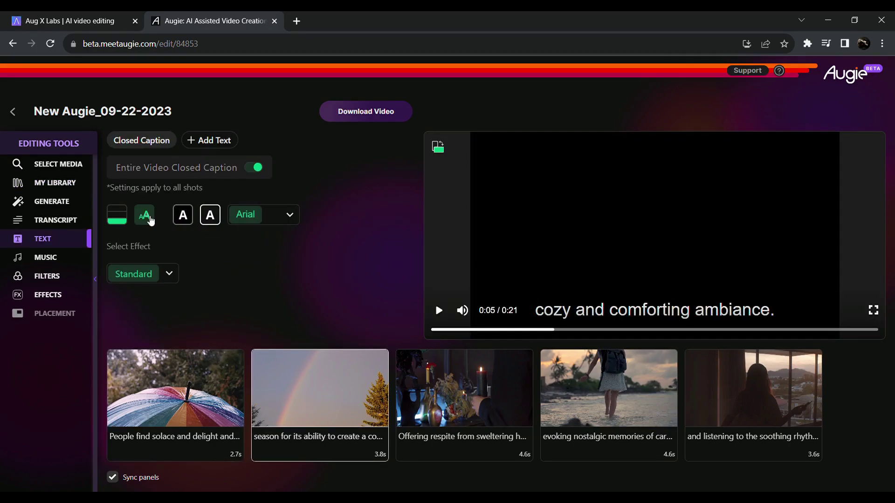
mouse_move(144, 215)
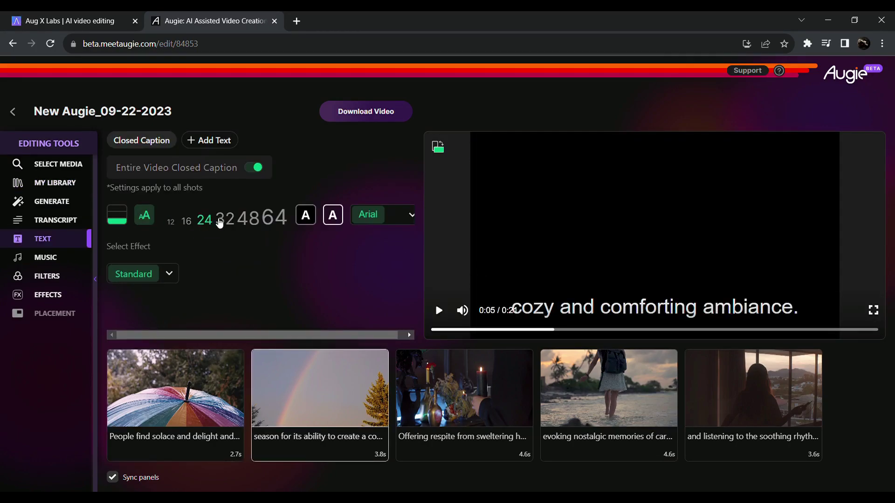
left_click(408, 215)
scroll(368, 280, "down", 2)
scroll(368, 280, "up", 2)
left_click(363, 243)
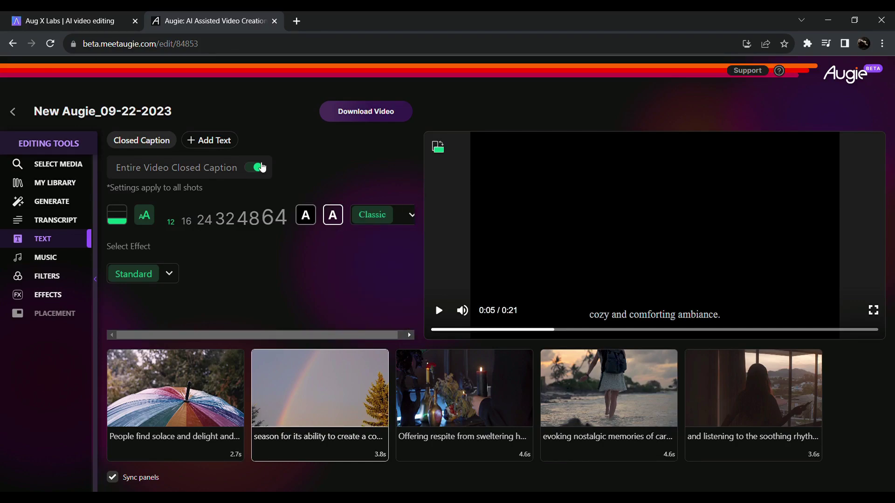
left_click(46, 257)
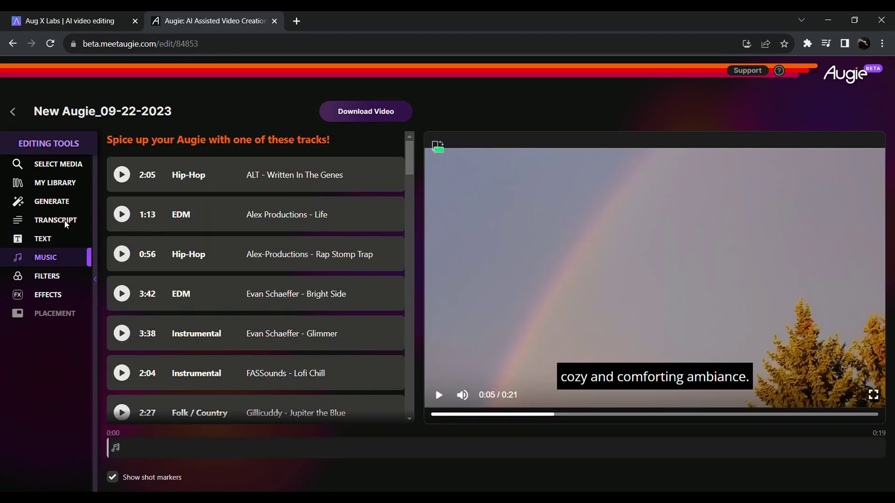
Play the Cross Fade preview and pause it on the beach shot at 0:13.
left_click(51, 201)
left_click(438, 312)
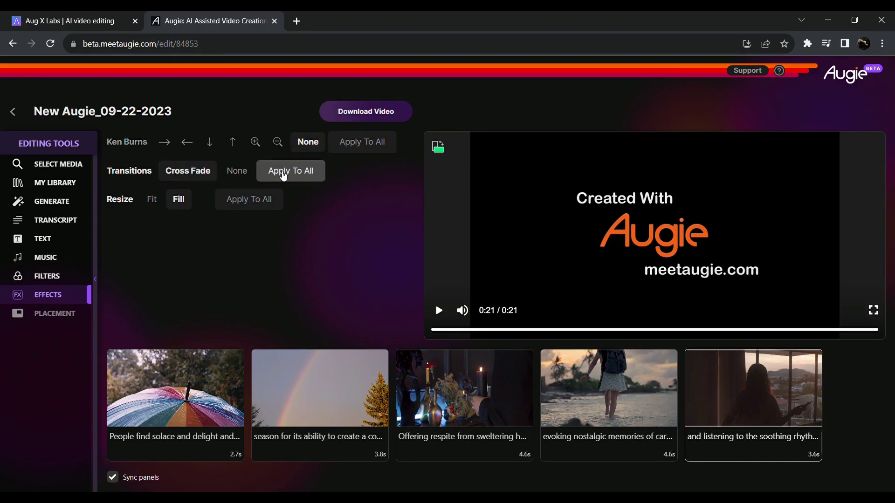
left_click(441, 312)
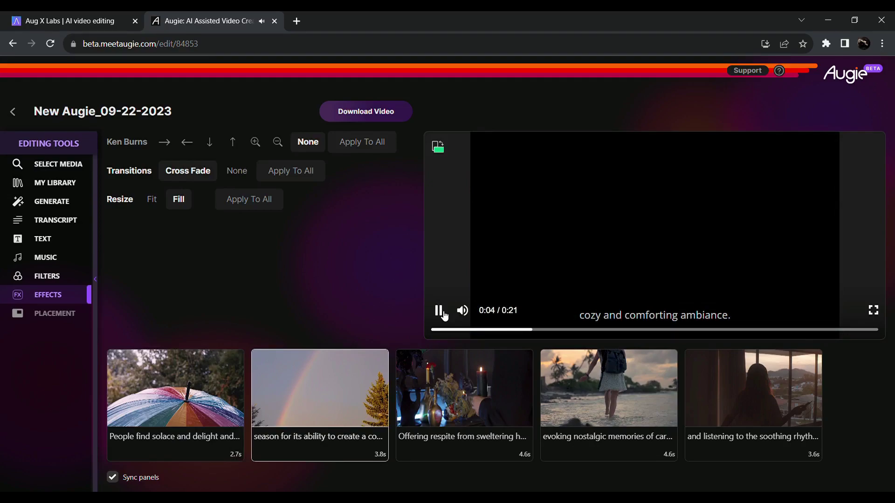
left_click(440, 313)
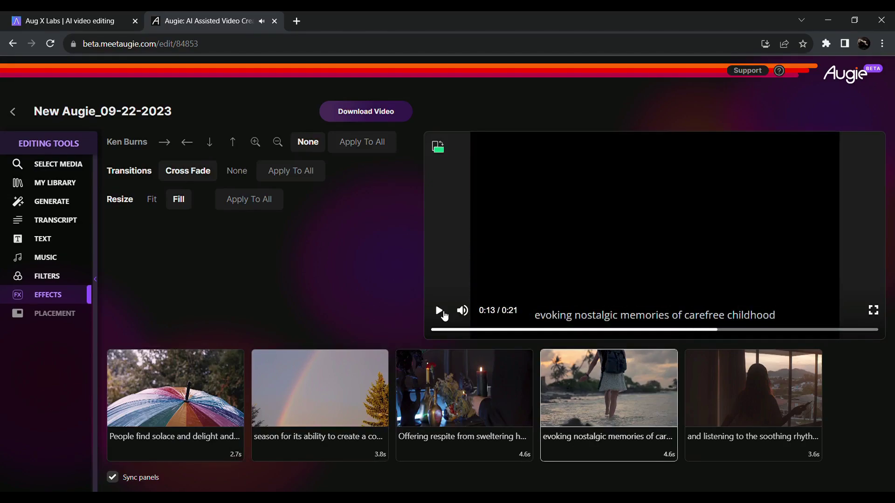